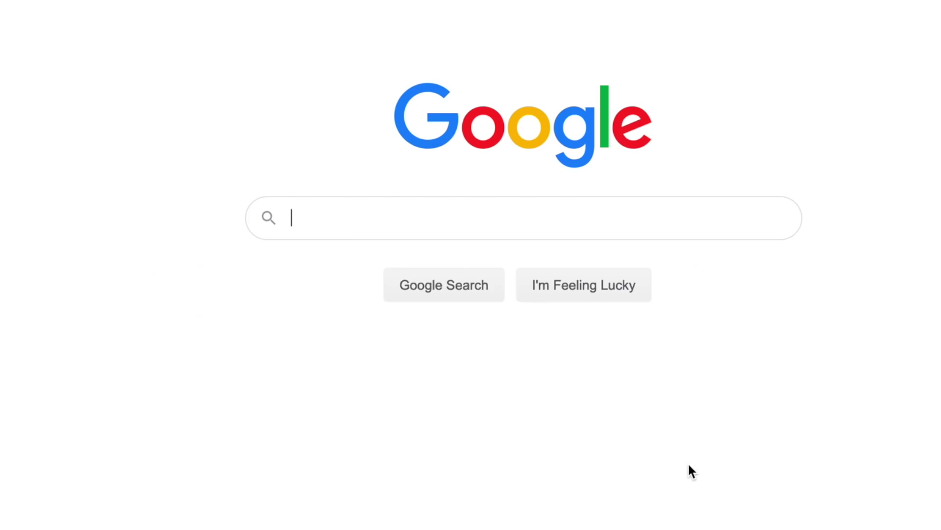
# - Search Google for 'sam hog' to find the YouTuber's channel
pyautogui.write('sam hog')
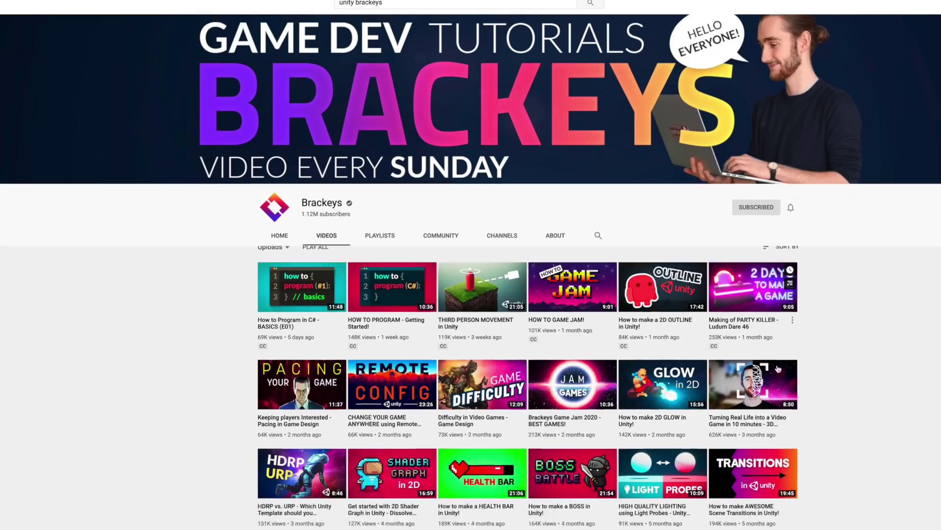
# - Scroll down the tutorial channel page and open its uploaded videos
pyautogui.scroll(-4, 470, 294)
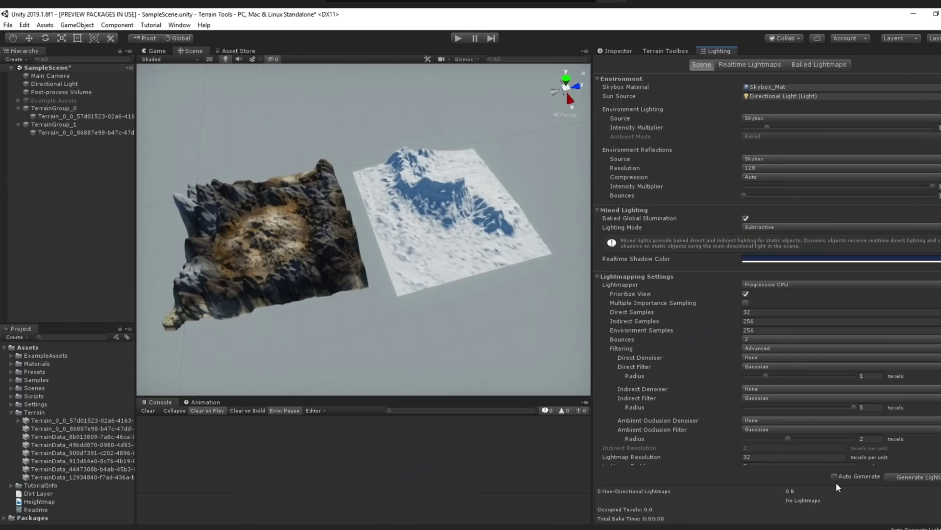
pyautogui.click(835, 476)
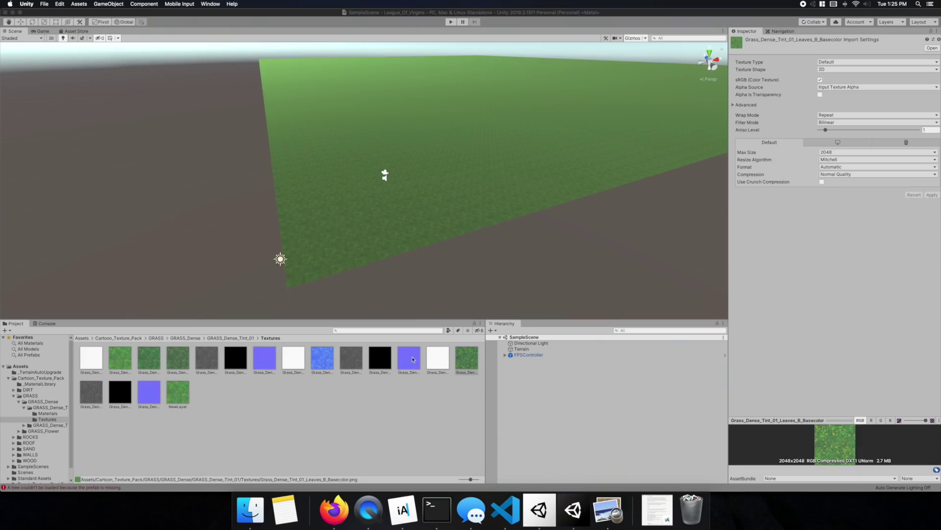
# - Add the chosen WALL_Stone texture to the terrain as a new layer
pyautogui.click(409, 359)
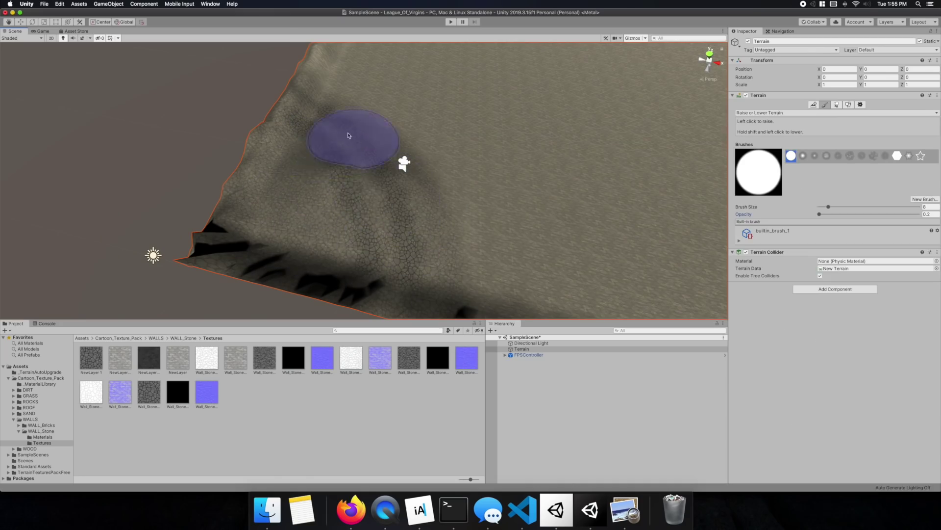
# - Play-test the painted lanes and river, then orbit the scene to inspect the terrain from several angles
pyautogui.press('super+p')
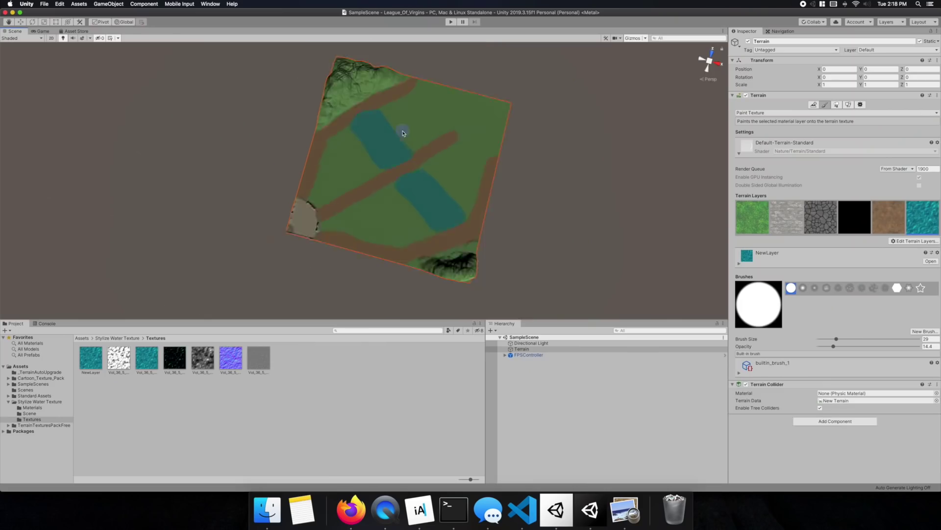
pyautogui.press('super+p')
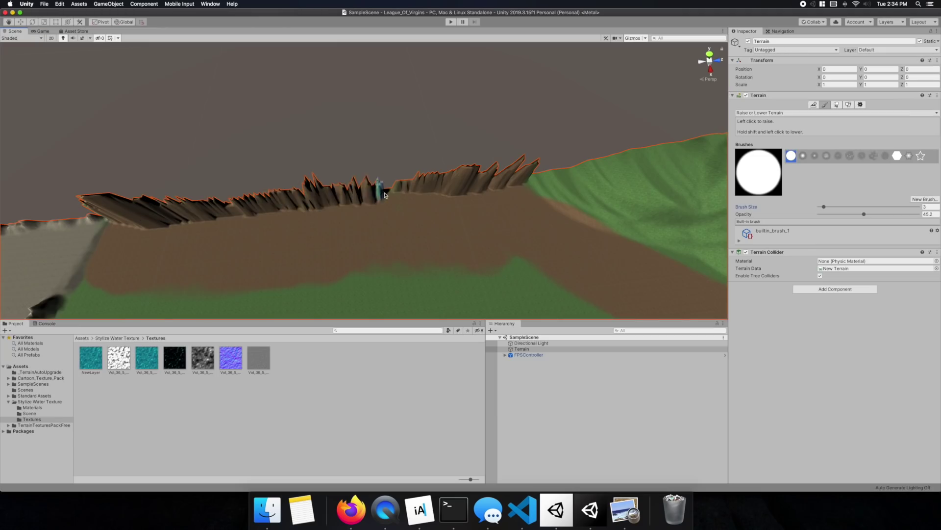
pyautogui.press('super+p')
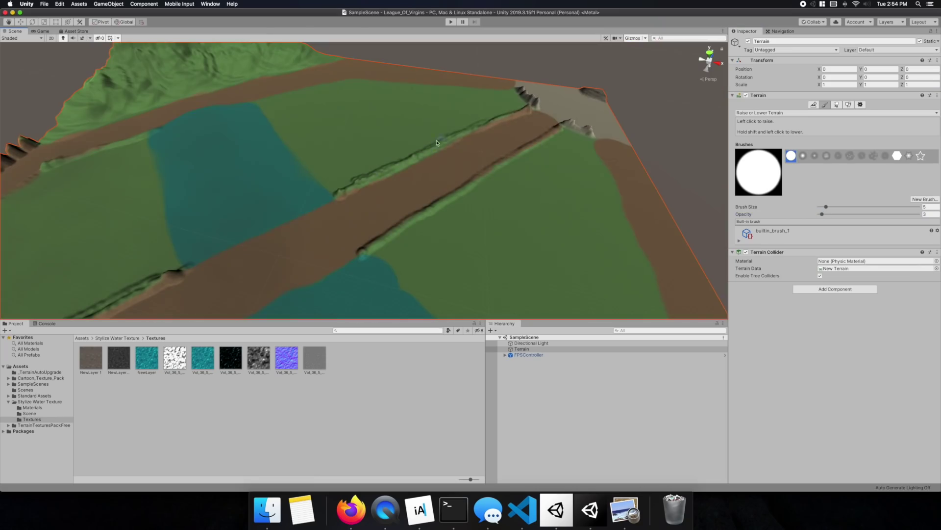
pyautogui.keyDown('alt'); pyautogui.moveTo(470, 166); pyautogui.dragTo(546, 233); pyautogui.keyUp('alt')
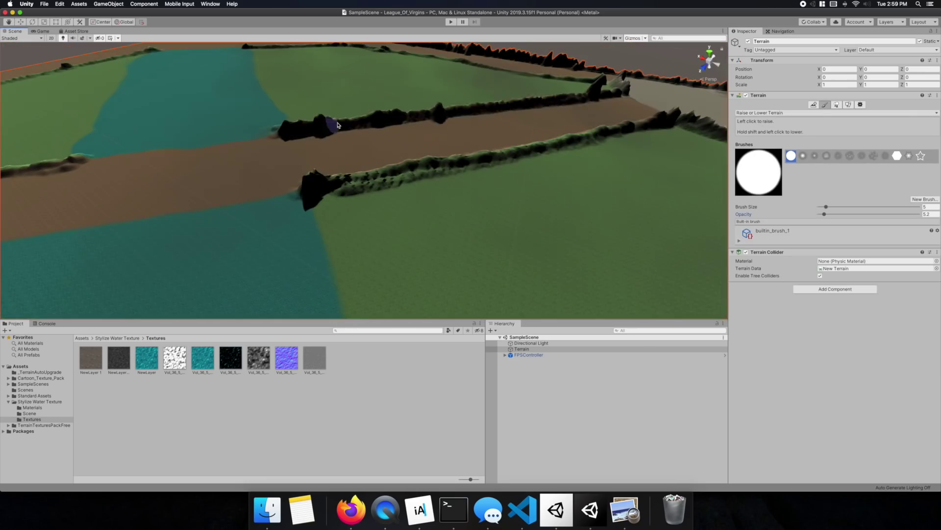
pyautogui.keyDown('alt'); pyautogui.moveTo(338, 125); pyautogui.dragTo(214, 122); pyautogui.keyUp('alt')
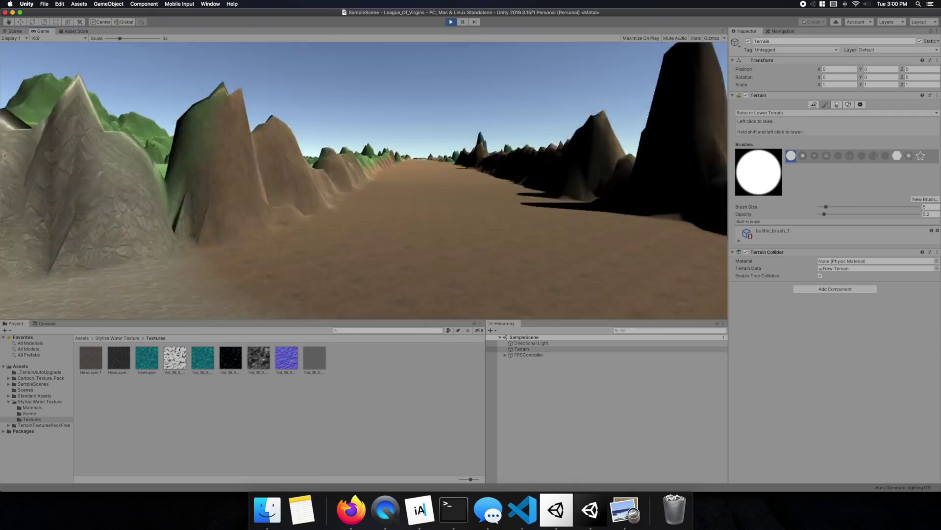
# - In play mode, walk the character forward with W toward the teal lake
pyautogui.press('w')
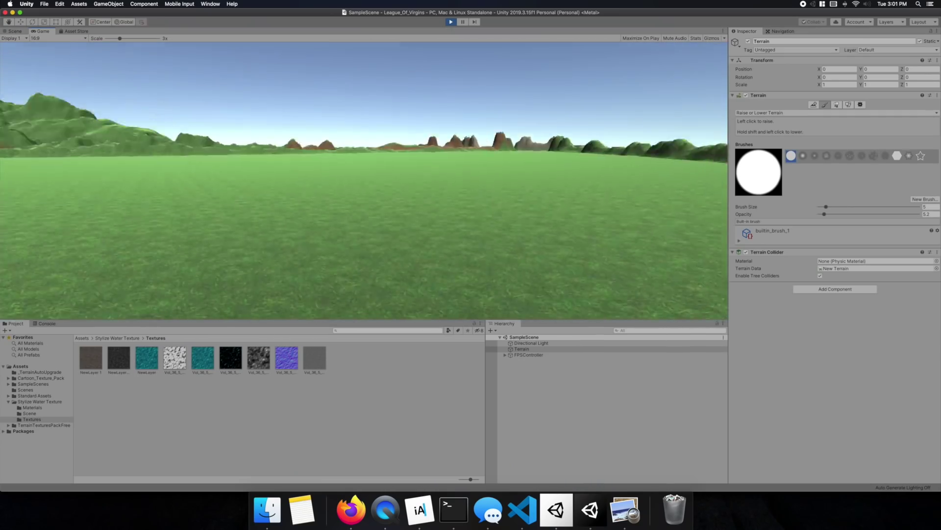
pyautogui.press('w')
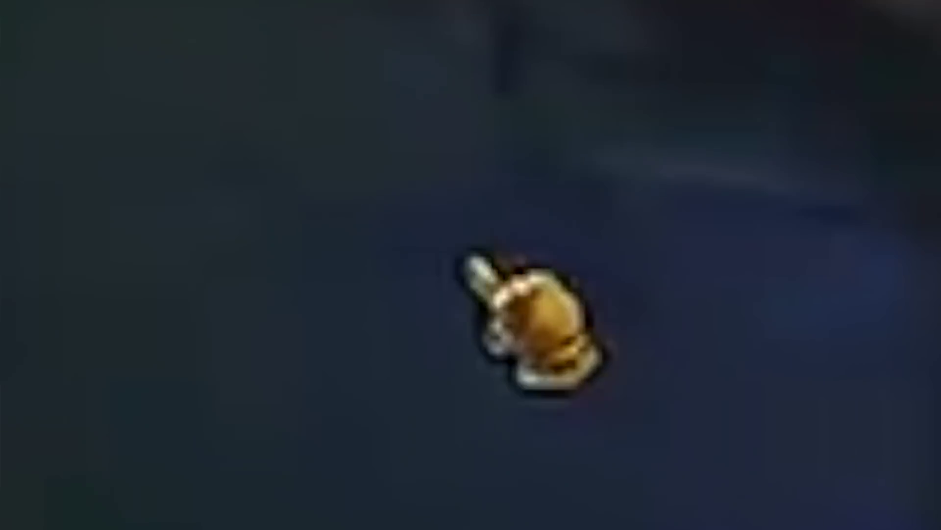
# - Right-click ground spots to run the character there, then walk to watch its minimap marker
pyautogui.rightClick(658, 313)
pyautogui.rightClick(658, 313)
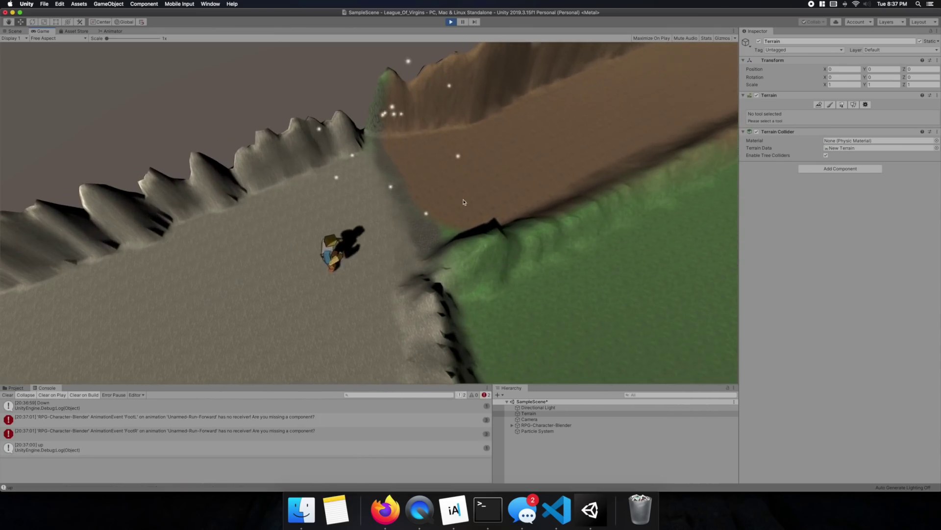
pyautogui.rightClick(206, 336)
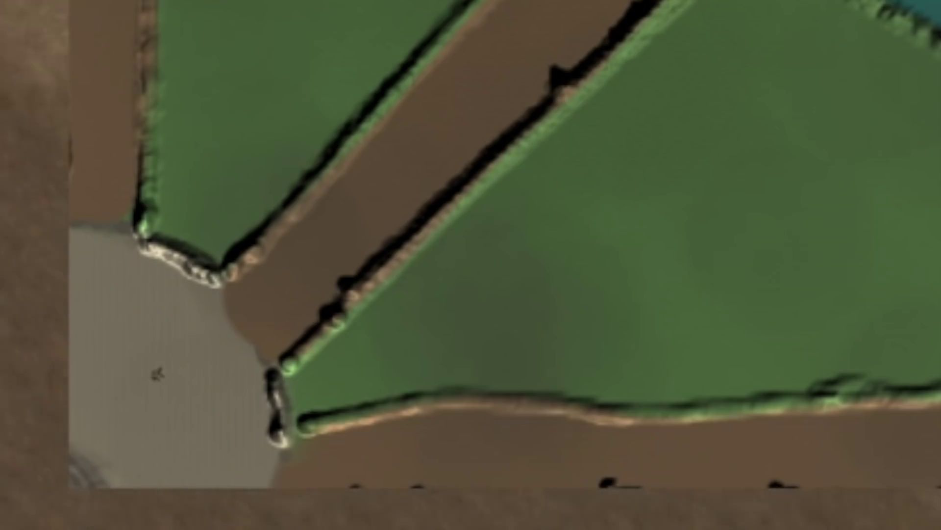
pyautogui.press('w')
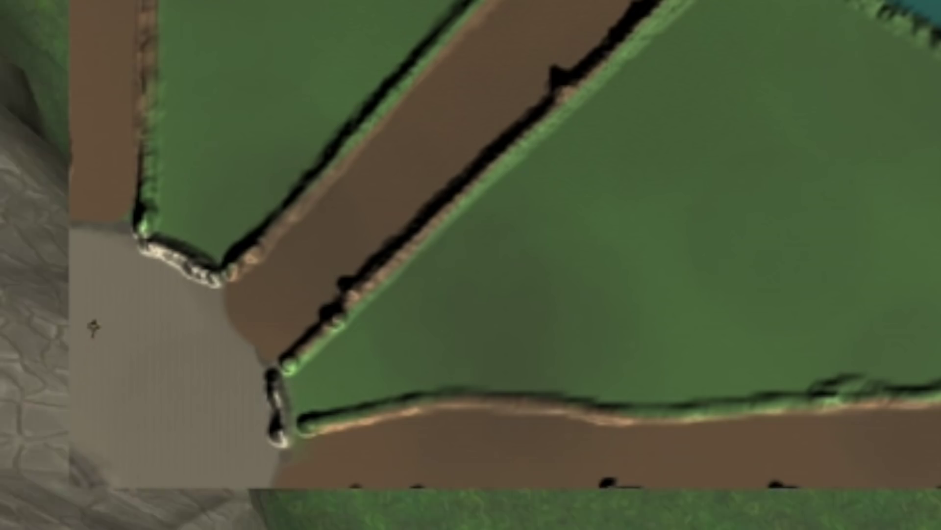
# - Move the player to check its minimap marker, then scroll the view up
pyautogui.press('w')
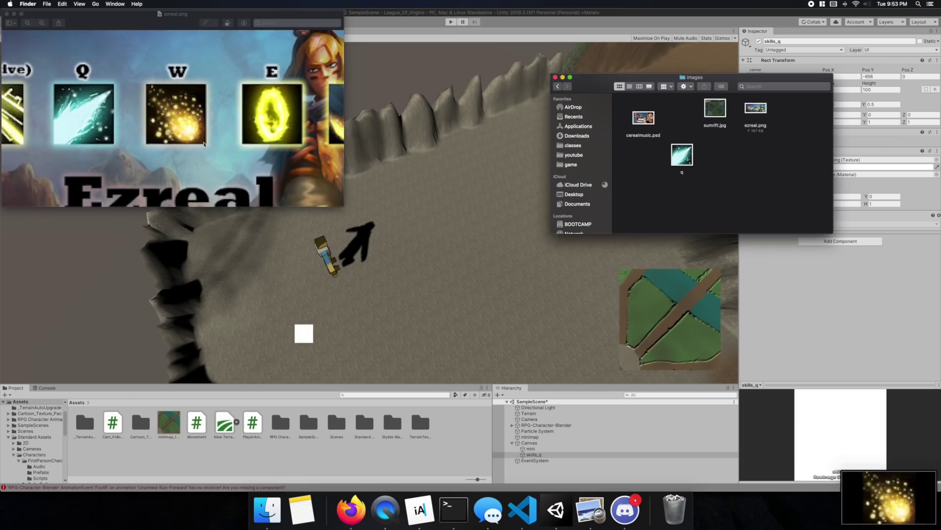
pyautogui.scroll(3, 191, 168)
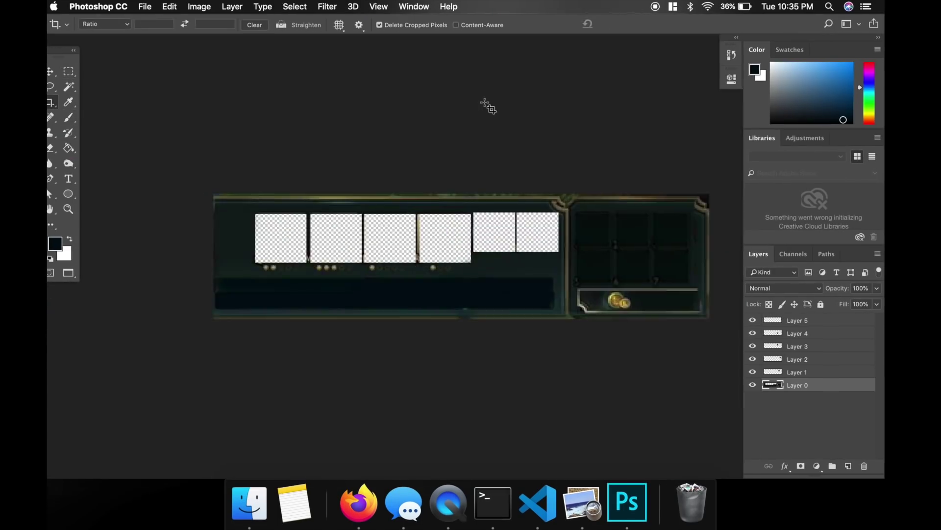
# - Apply the crop to the six-layer HUD canvas and zoom out
pyautogui.press('super+minus')
pyautogui.press('super+minus')
pyautogui.press('super+minus')
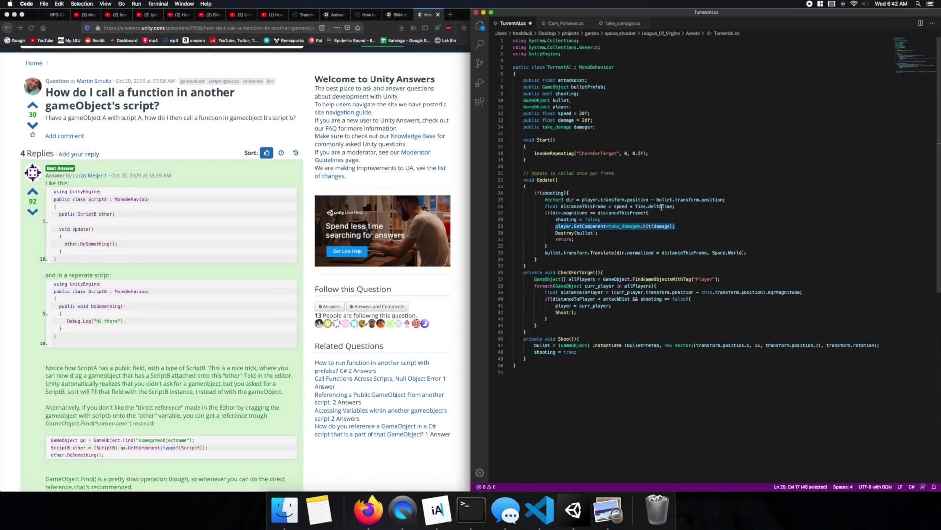
# - Scroll down through Movement.cs to the rotation code in Update
pyautogui.scroll(-3, 215, 320)
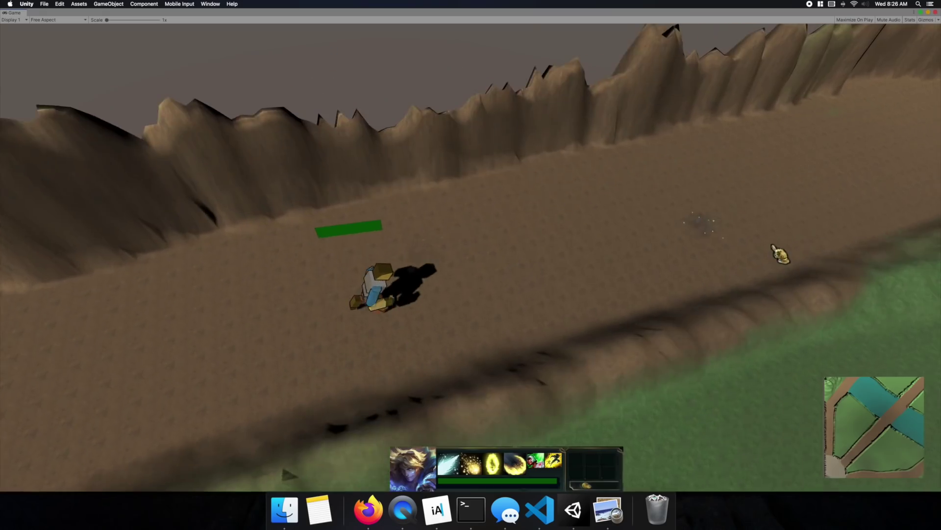
# - Right-click a spot on the lane to send the character running there
pyautogui.rightClick(687, 250)
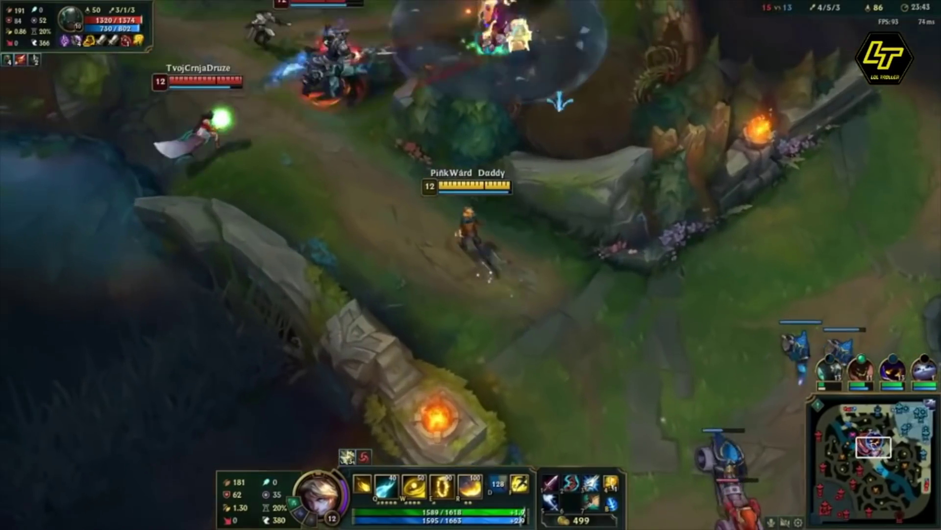
# - Move Ezreal into the fight and chain E, W, Q, R and a final Q for the triple kill
pyautogui.rightClick(572, 399)
pyautogui.press('e')
pyautogui.press('w')
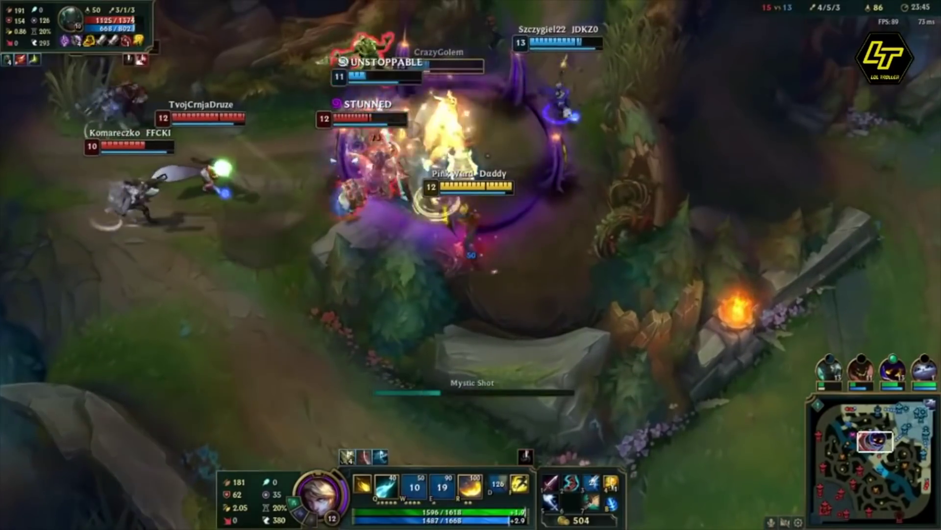
pyautogui.press('q')
pyautogui.press('r')
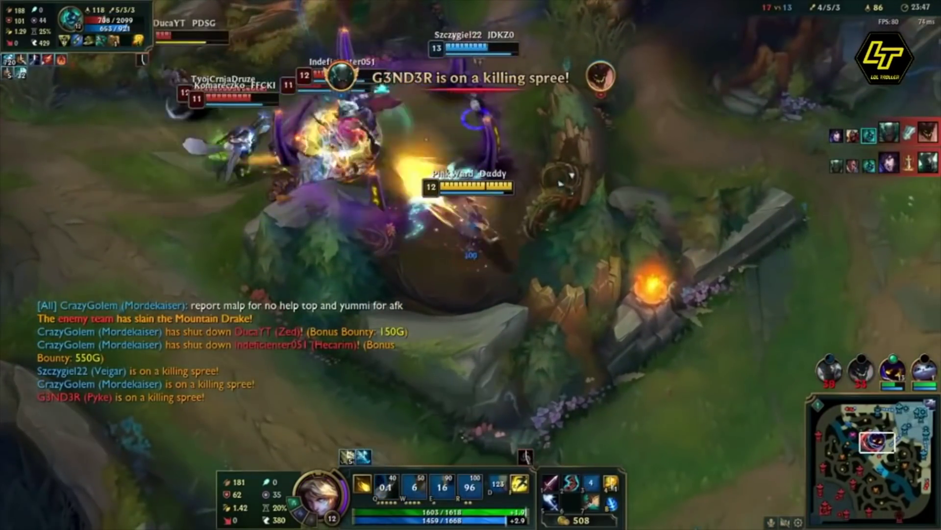
pyautogui.press('q')
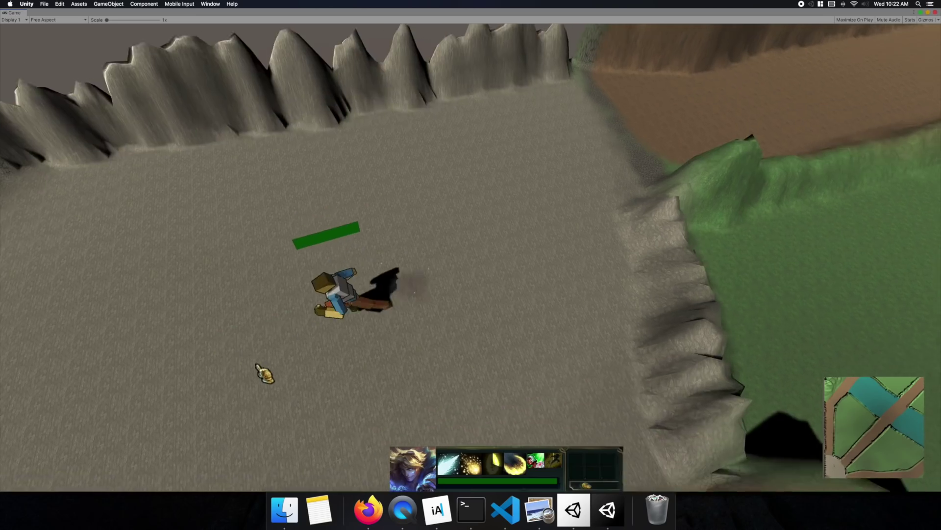
# - Fire the Q projectile, walk the character toward the lower left, then bring back the full terrain map
pyautogui.press('q')
pyautogui.rightClick(198, 375)
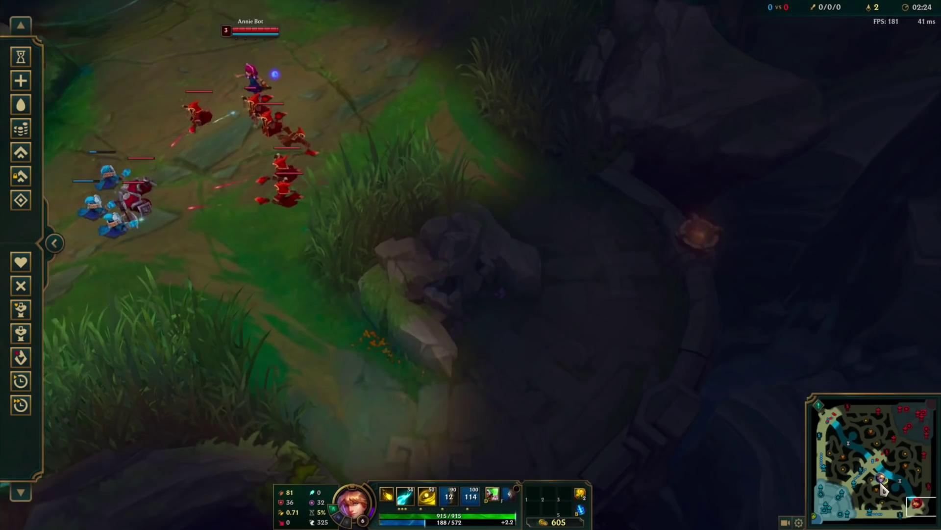
pyautogui.click(881, 489)
pyautogui.moveTo(881, 489)
pyautogui.mouseDown()
pyautogui.moveTo(920, 514)
pyautogui.moveTo(907, 503)
pyautogui.mouseUp()
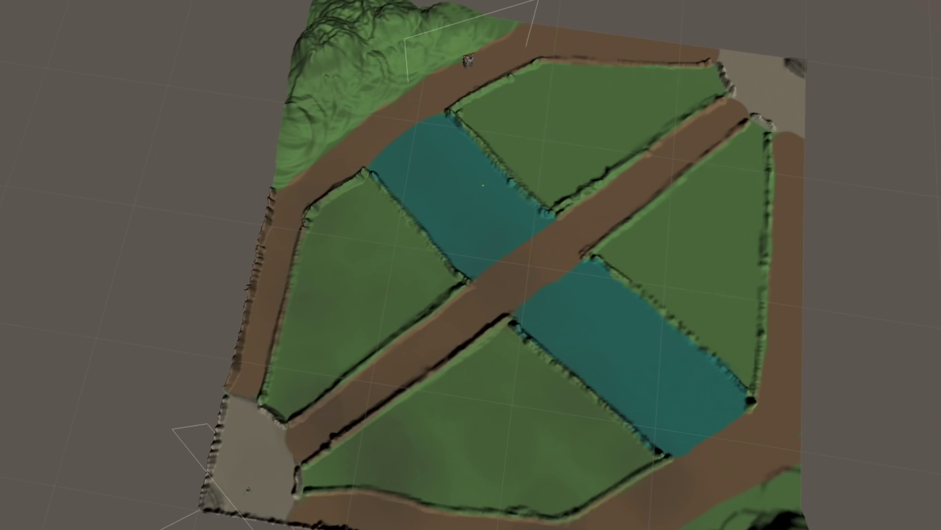
# - Zoom in and back out on the lane terrain in the Scene view
pyautogui.scroll(3, 621, 114)
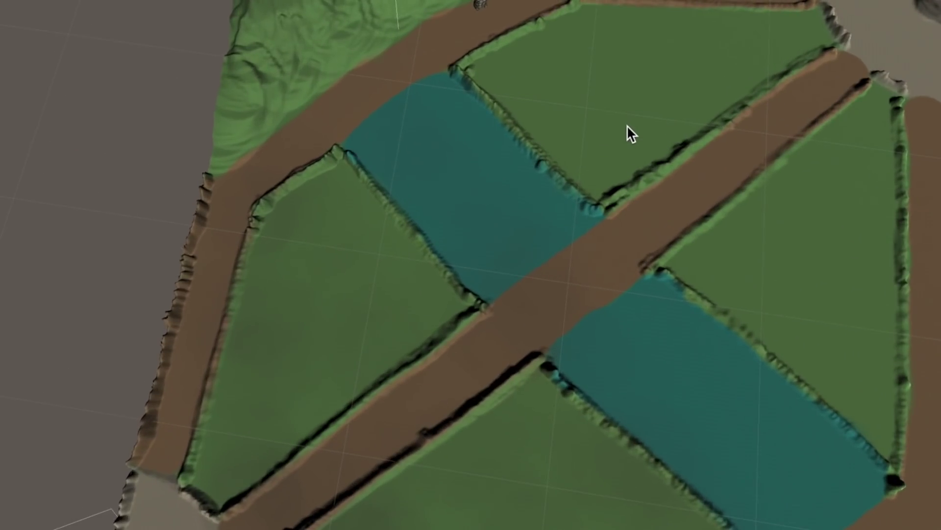
pyautogui.scroll(-3, 628, 126)
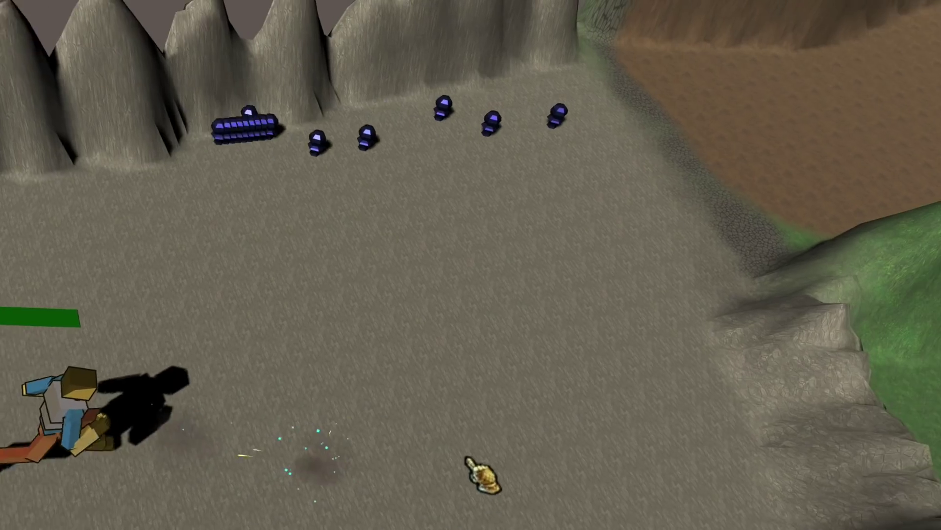
# - Walk the character across the base ground among the spawned minions
pyautogui.click(478, 356)
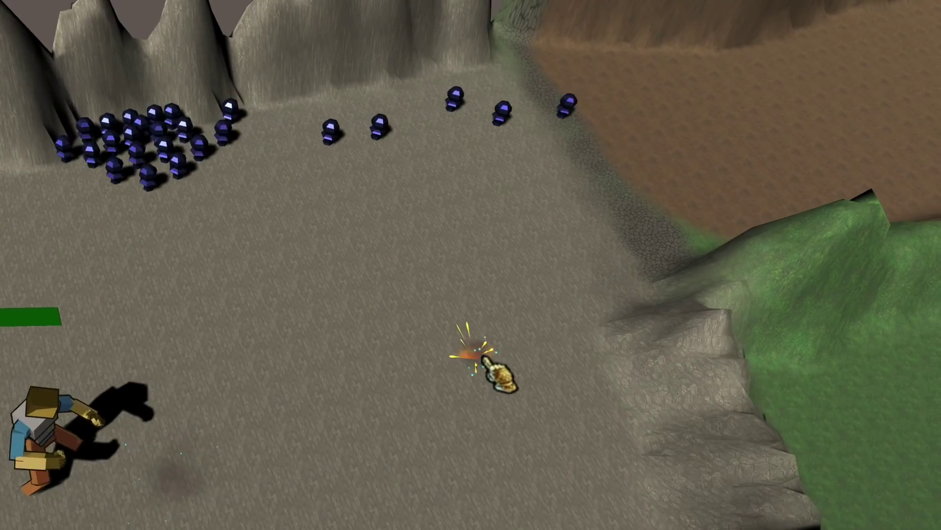